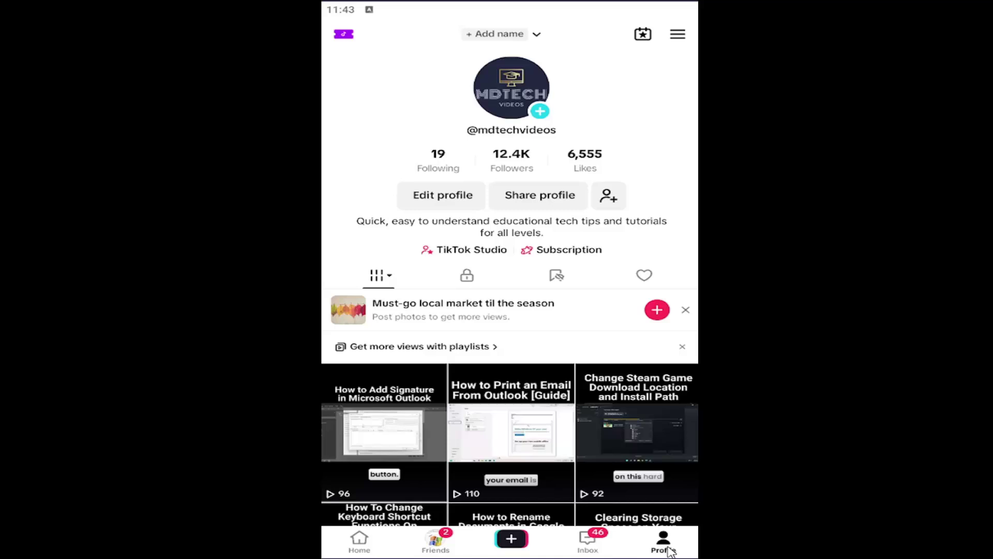
Go through the profile menu and Settings and privacy to the Notifications settings page.
{"action": "left_click", "coordinate": [677, 36]}
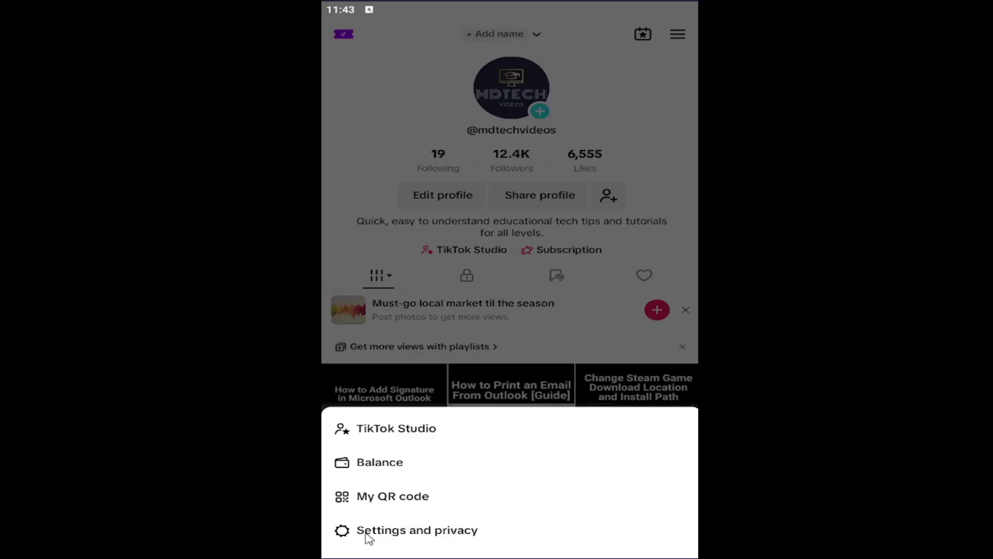
{"action": "left_click", "coordinate": [419, 534]}
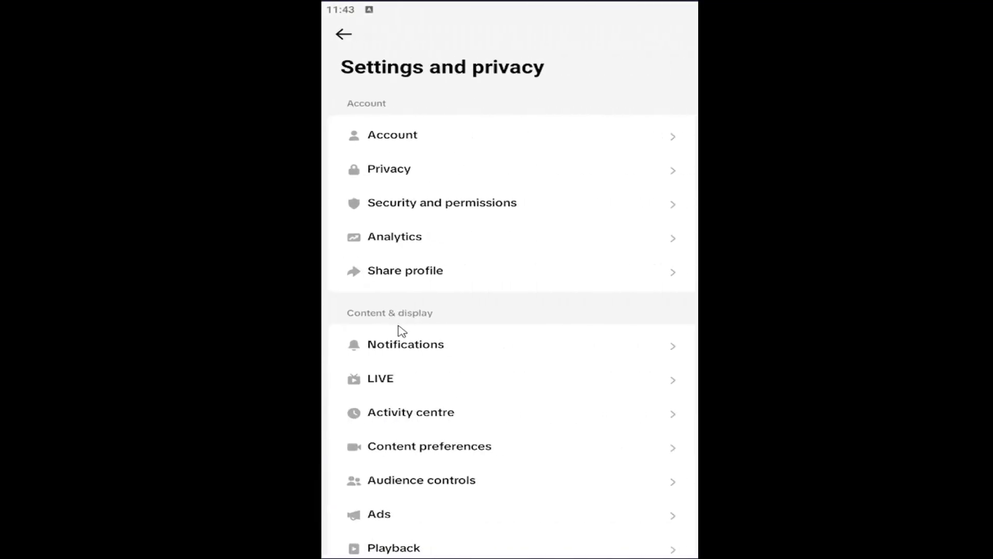
{"action": "left_click", "coordinate": [456, 351]}
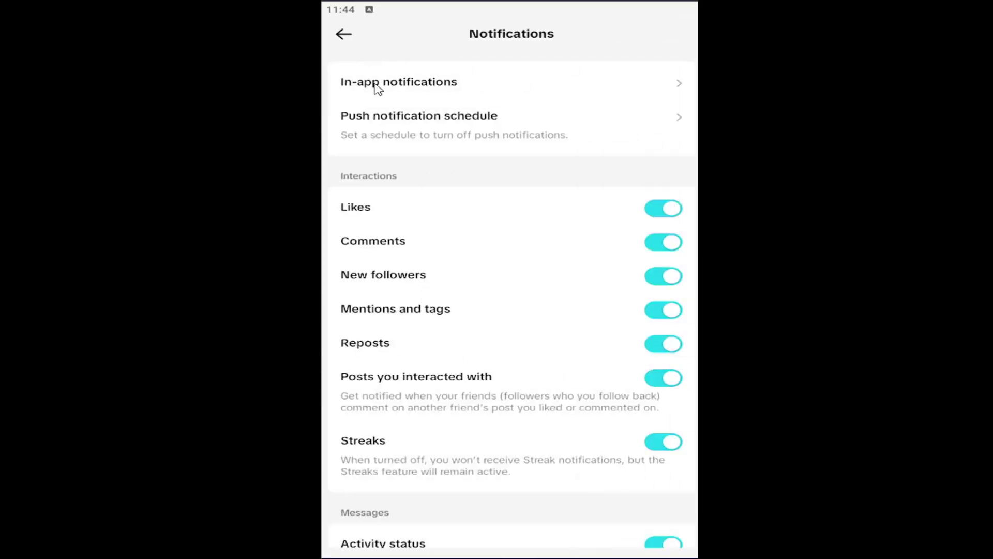
{"action": "left_click", "coordinate": [456, 91]}
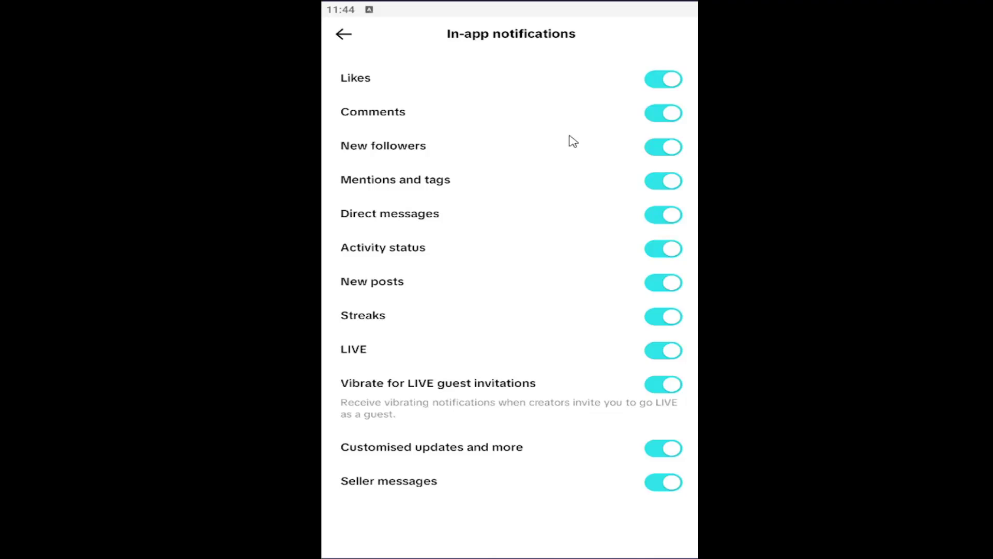
{"action": "left_click", "coordinate": [343, 36]}
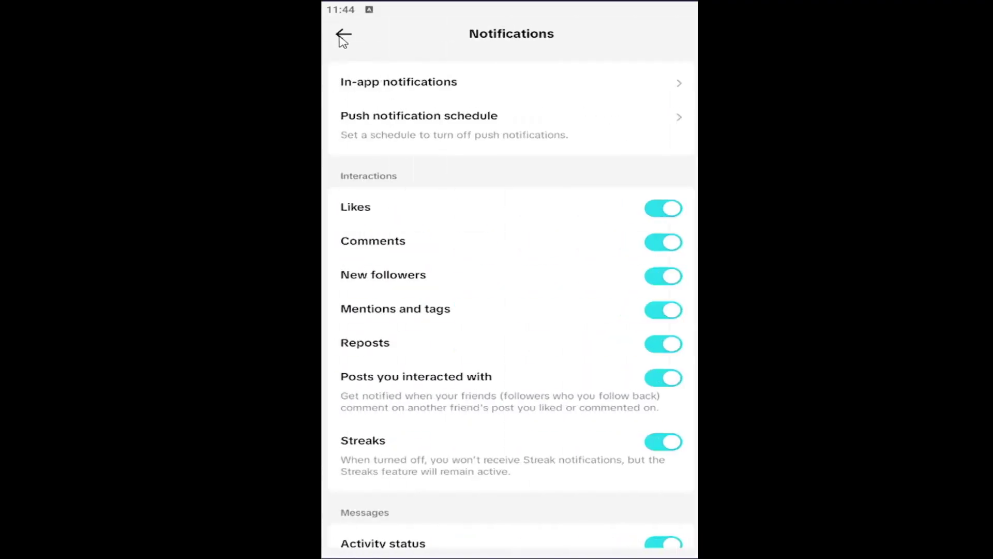
Confirm the push notification schedule is off, then return to Settings and privacy.
{"action": "left_click", "coordinate": [418, 136]}
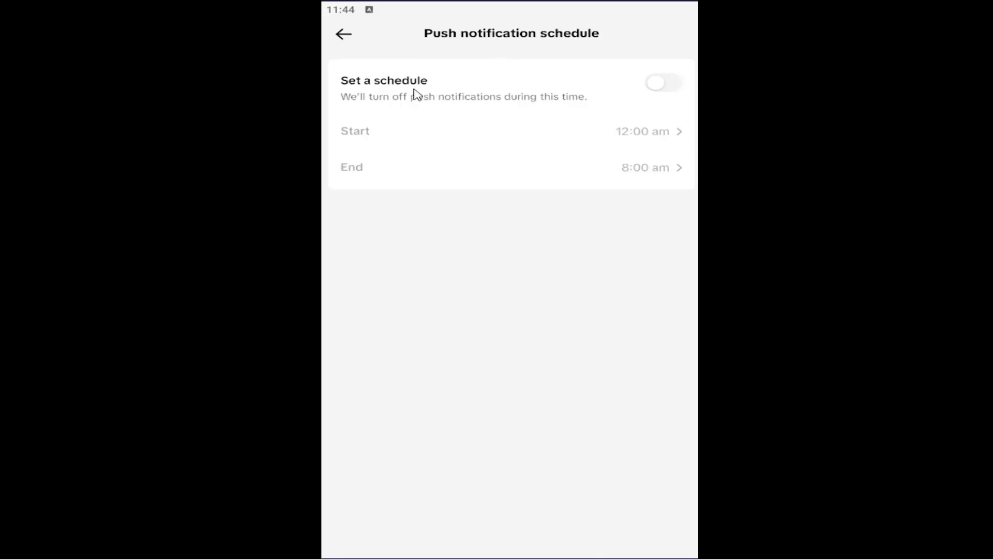
{"action": "left_click", "coordinate": [343, 36]}
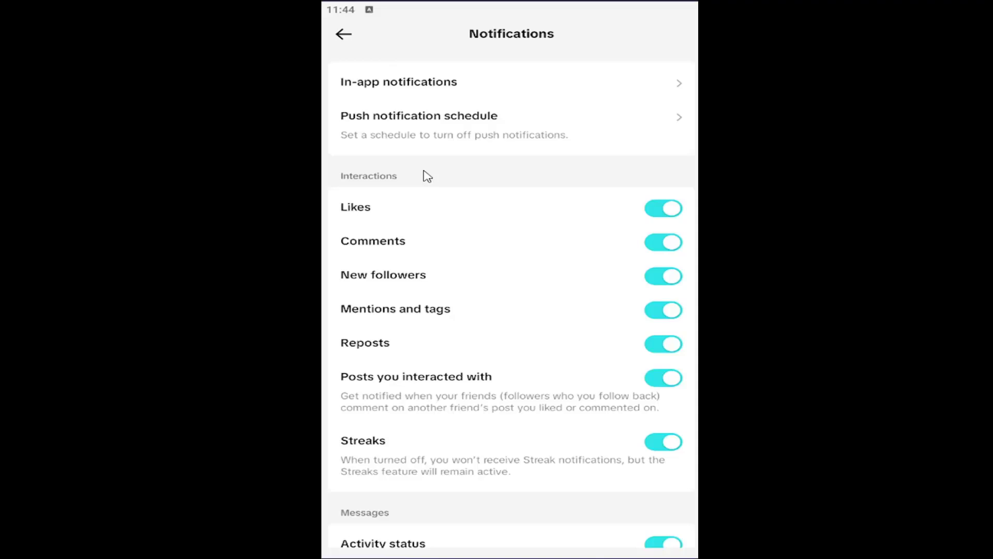
{"action": "scroll", "coordinate": [602, 333], "scroll_direction": "down", "scroll_amount": 3}
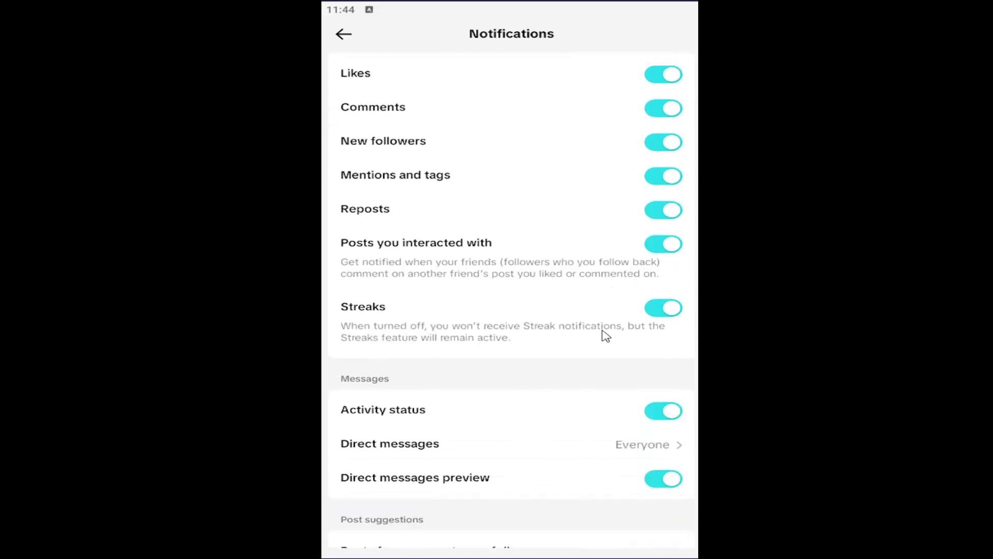
{"action": "scroll", "coordinate": [590, 333], "scroll_direction": "down", "scroll_amount": 2}
{"action": "scroll", "coordinate": [482, 233], "scroll_direction": "up", "scroll_amount": 3}
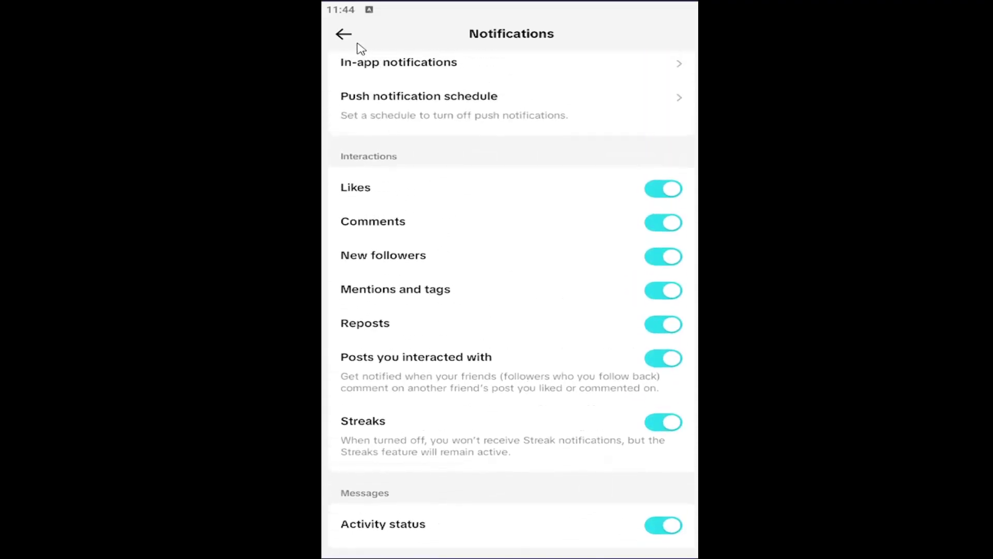
{"action": "scroll", "coordinate": [377, 131], "scroll_direction": "up", "scroll_amount": 1}
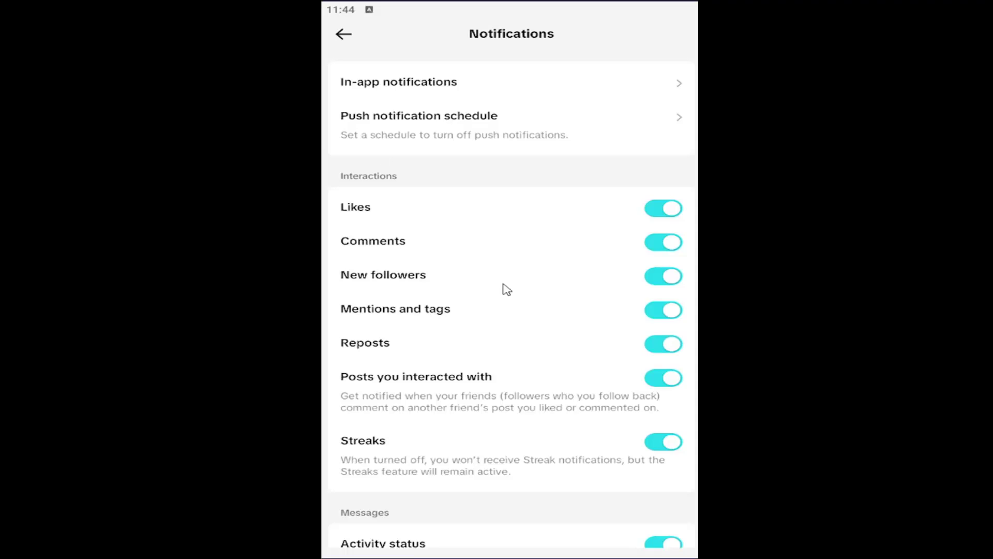
{"action": "left_click", "coordinate": [343, 36]}
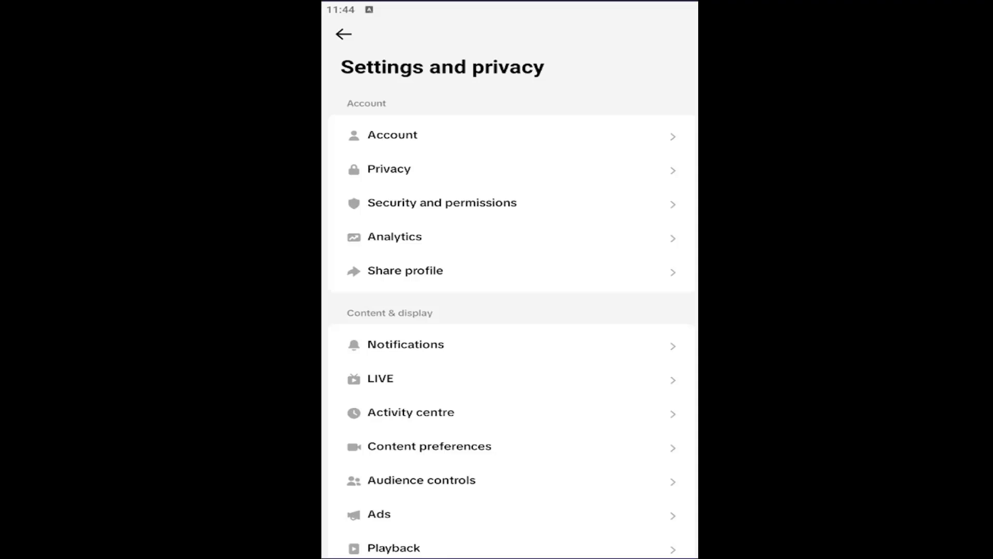